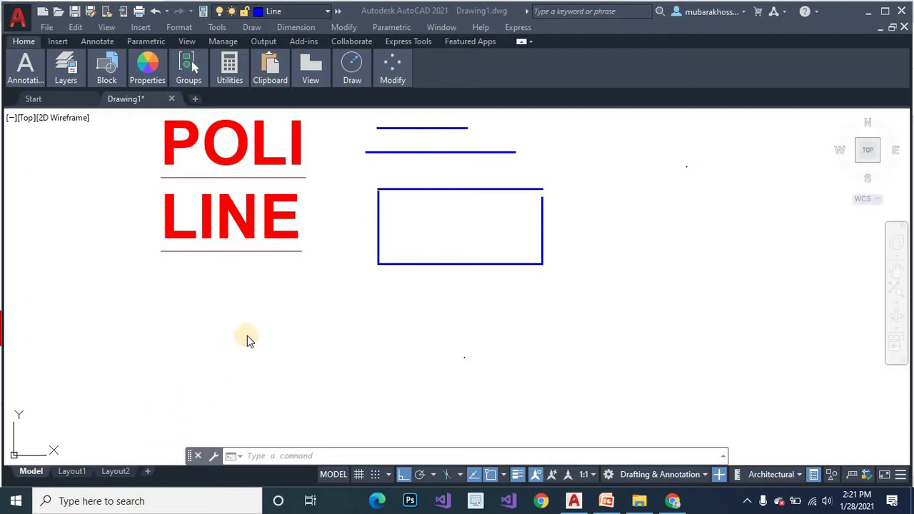
Start a polyline below the large open rectangle with a 1'-5" horizontal segment running to the right.
{"action": "left_click", "coordinate": [335, 310]}
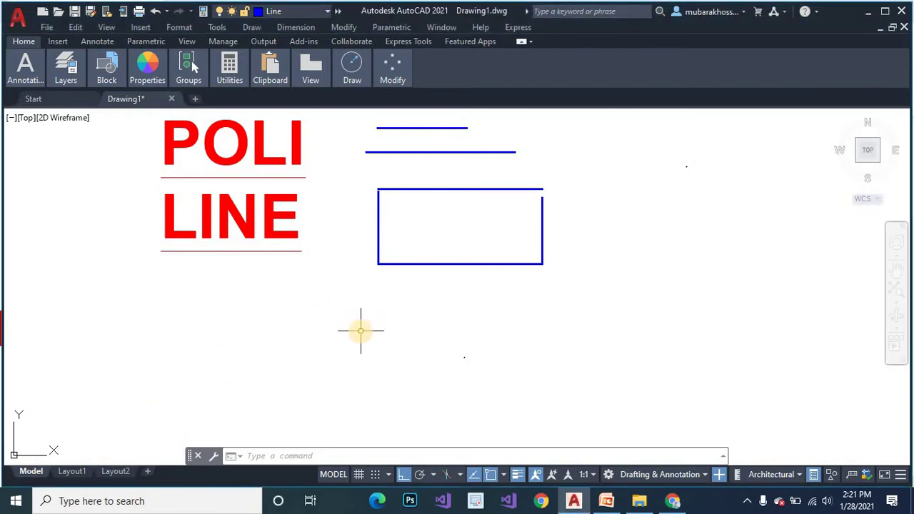
{"action": "type", "text": "pl"}
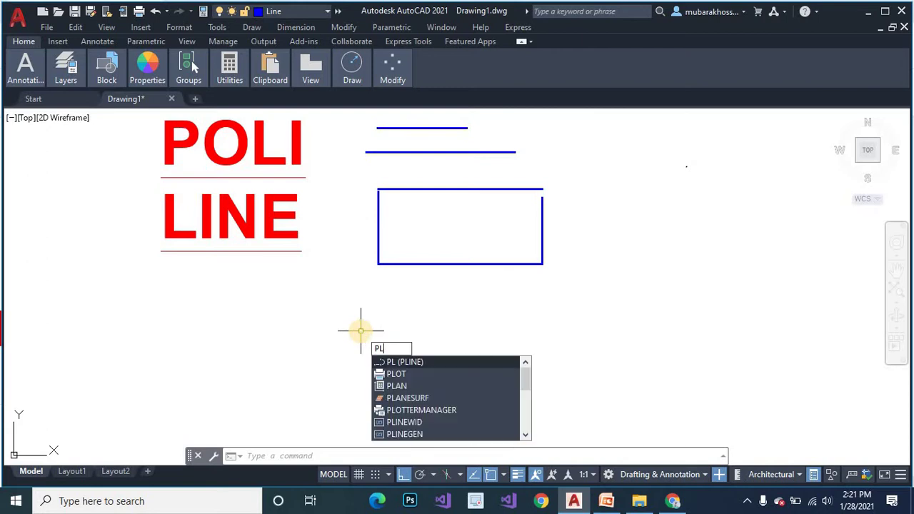
{"action": "key", "text": "Return"}
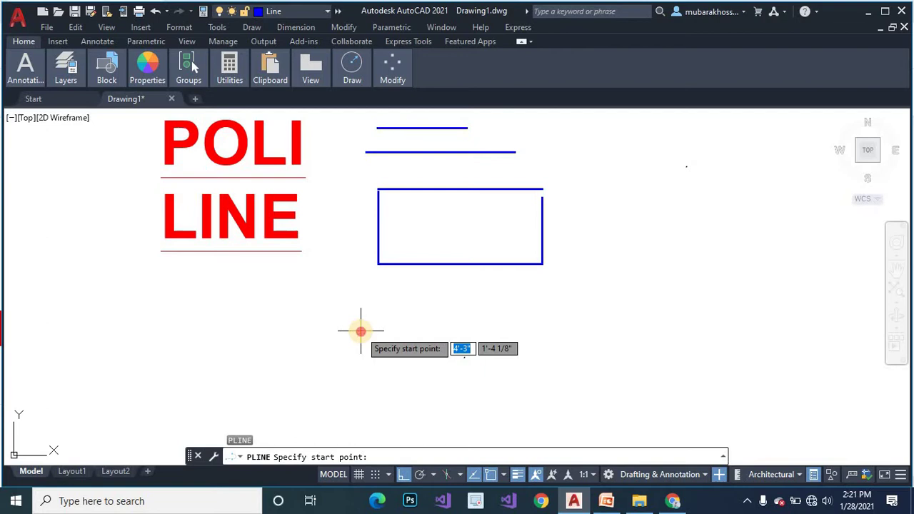
{"action": "left_click", "coordinate": [360, 331]}
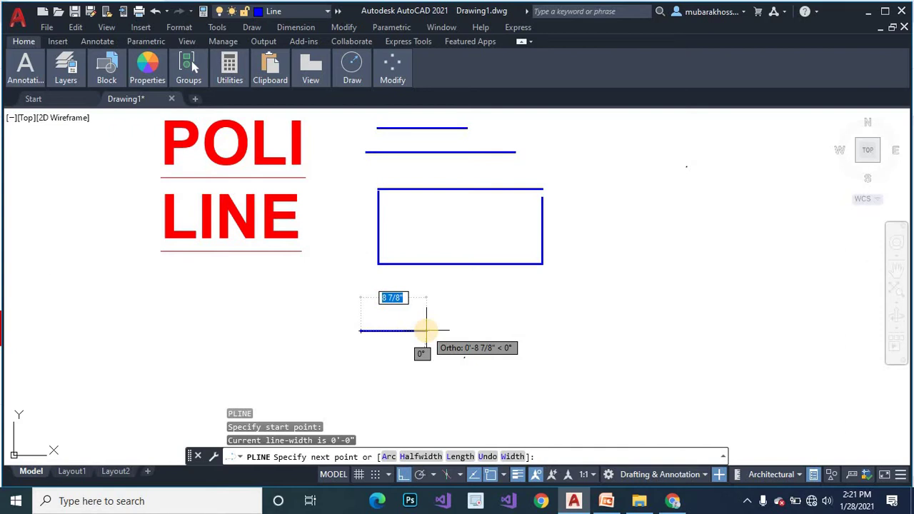
{"action": "type", "text": "1"}
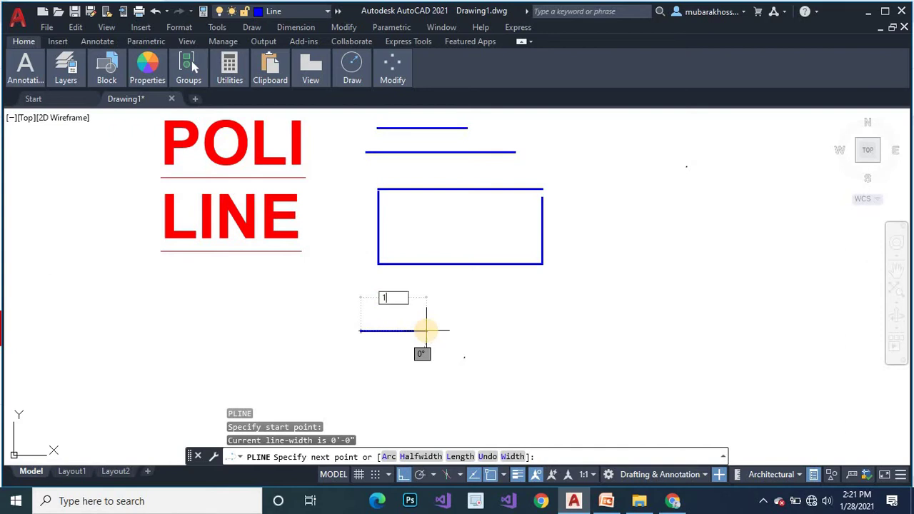
{"action": "type", "text": "'-5\""}
{"action": "key", "text": "Return"}
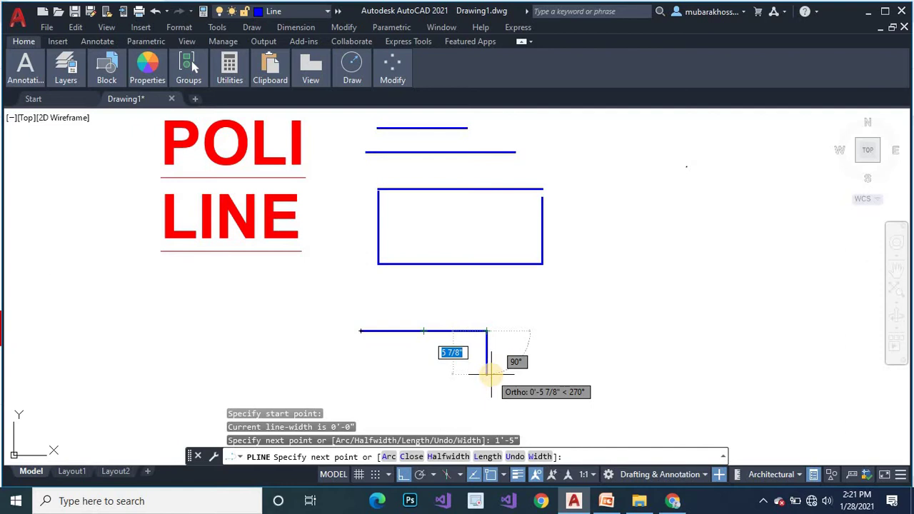
Add a 0'-10" vertical segment downward from the right end of the polyline.
{"action": "type", "text": "2"}
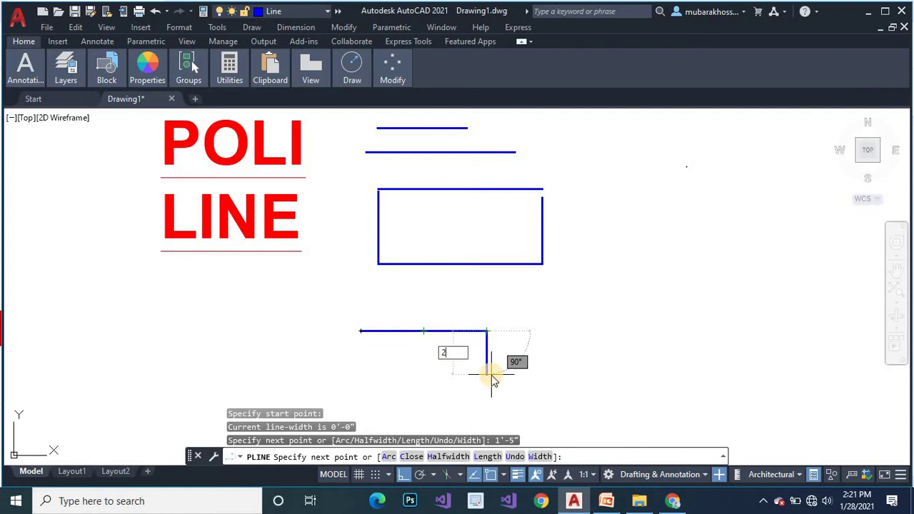
{"action": "key", "text": "BackSpace"}
{"action": "type", "text": "10"}
{"action": "type", "text": "0"}
{"action": "type", "text": "'-"}
{"action": "key", "text": "Return"}
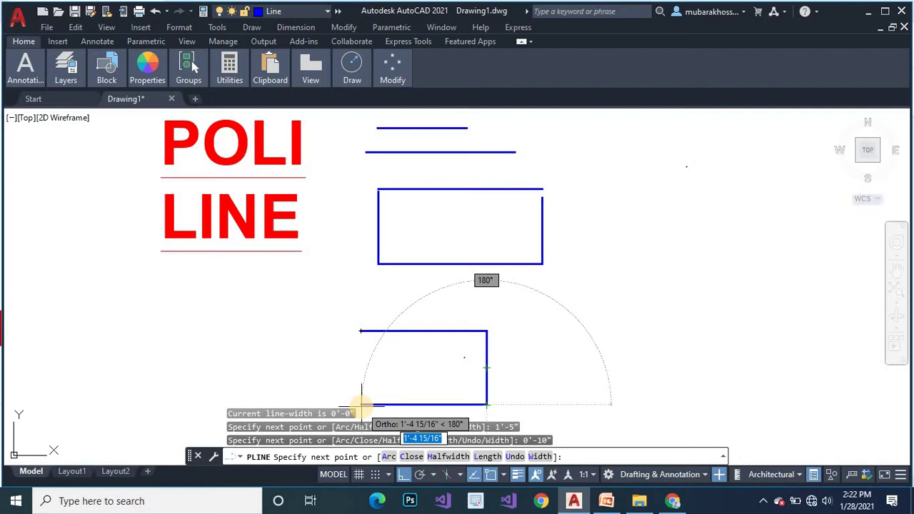
Complete the rectangle with a 1'-5" segment to the left and a 0'-10" segment up to the start point, and end the polyline.
{"action": "type", "text": "1"}
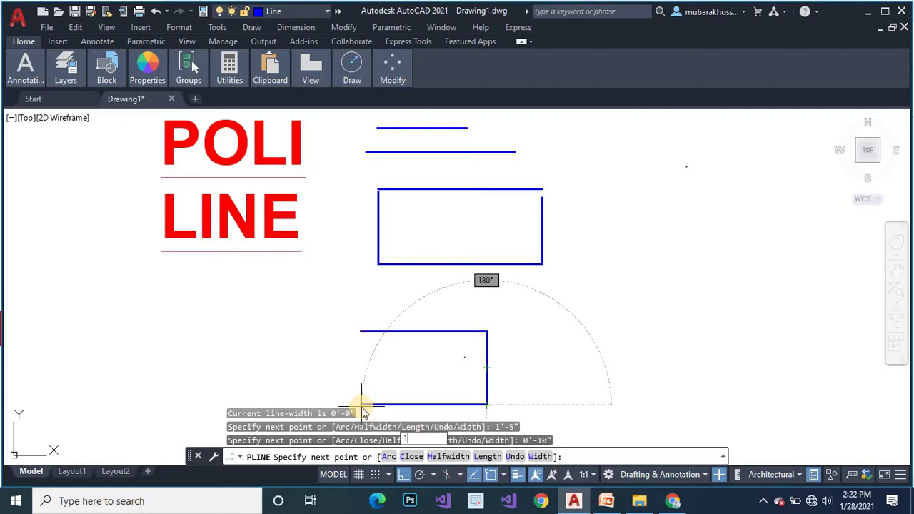
{"action": "type", "text": "'-5"}
{"action": "key", "text": "Return"}
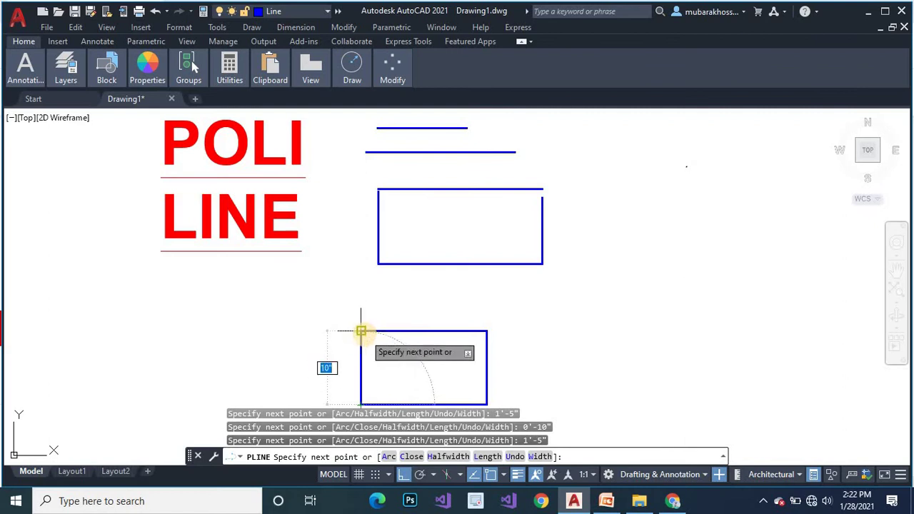
{"action": "type", "text": "0"}
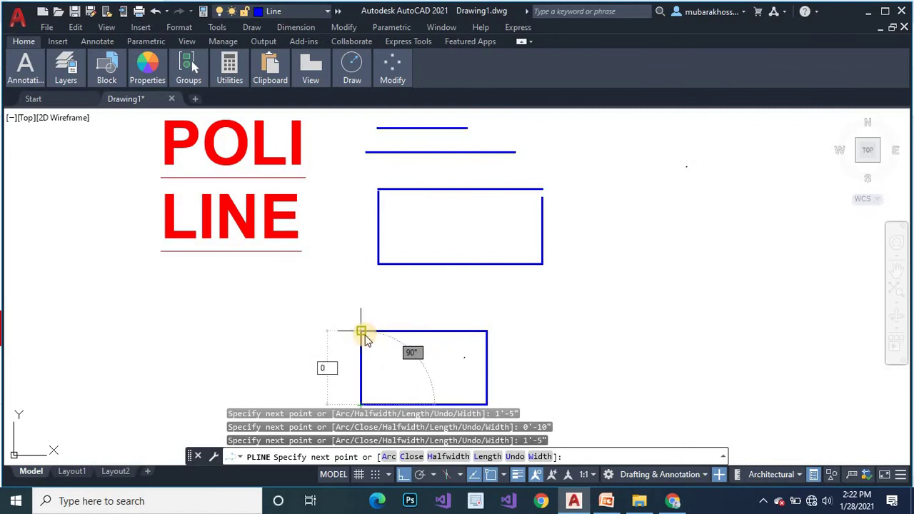
{"action": "type", "text": "'-10\""}
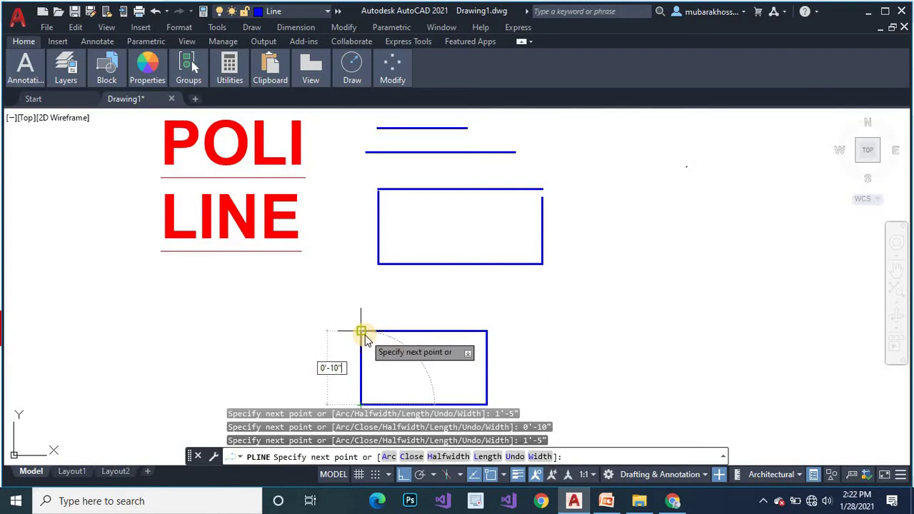
{"action": "key", "text": "Return"}
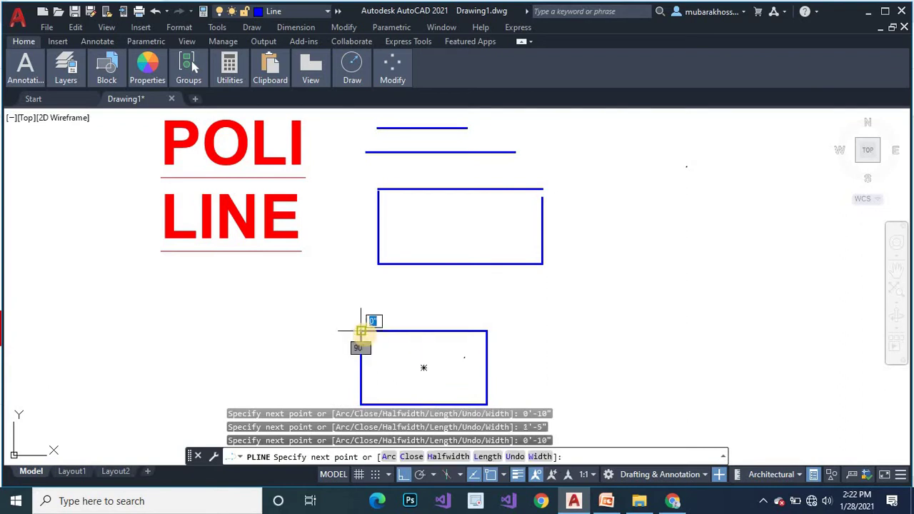
{"action": "key", "text": "Return"}
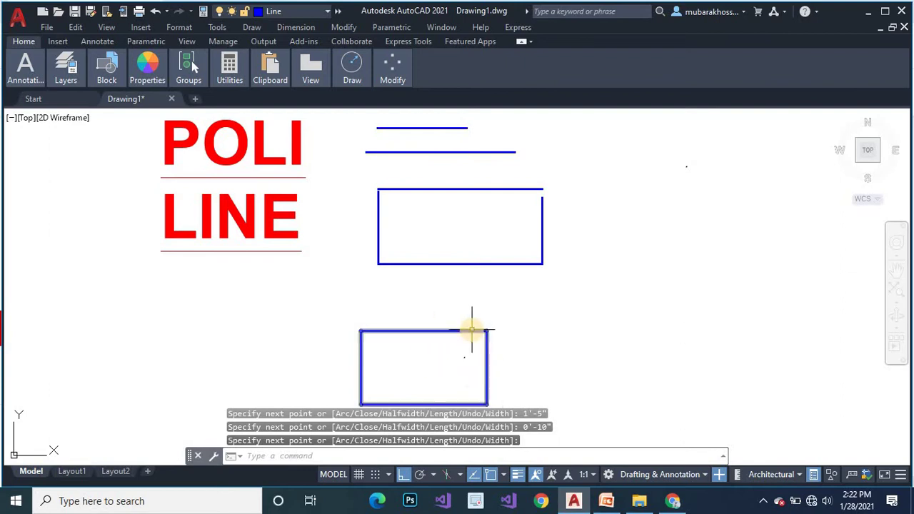
Start a second polyline right of the new rectangle with a 0'-10" segment to the right and a 0'-10" segment downward.
{"action": "mouse_move", "coordinate": [471, 331]}
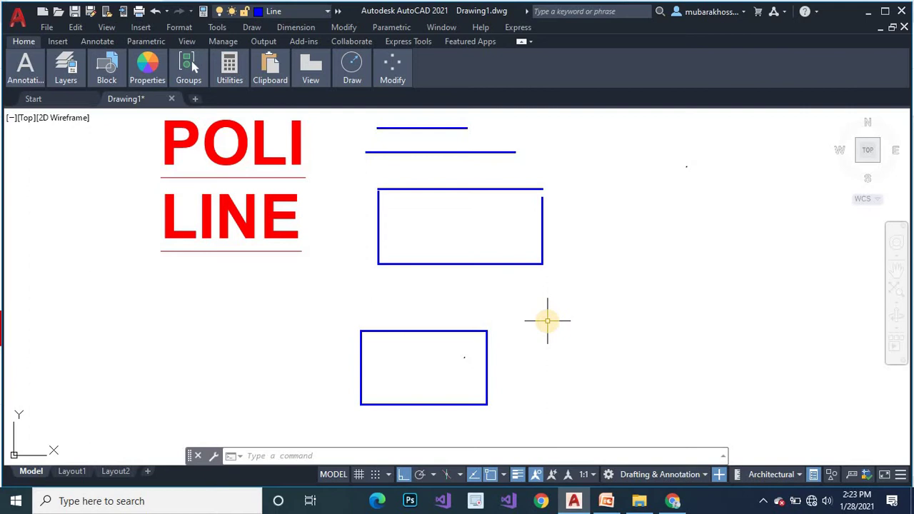
{"action": "type", "text": "pl"}
{"action": "key", "text": "Return"}
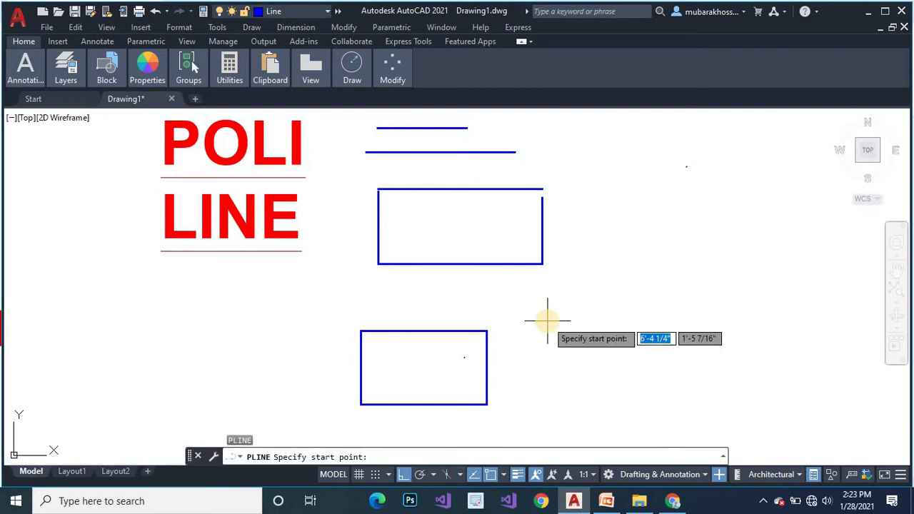
{"action": "left_click", "coordinate": [547, 320]}
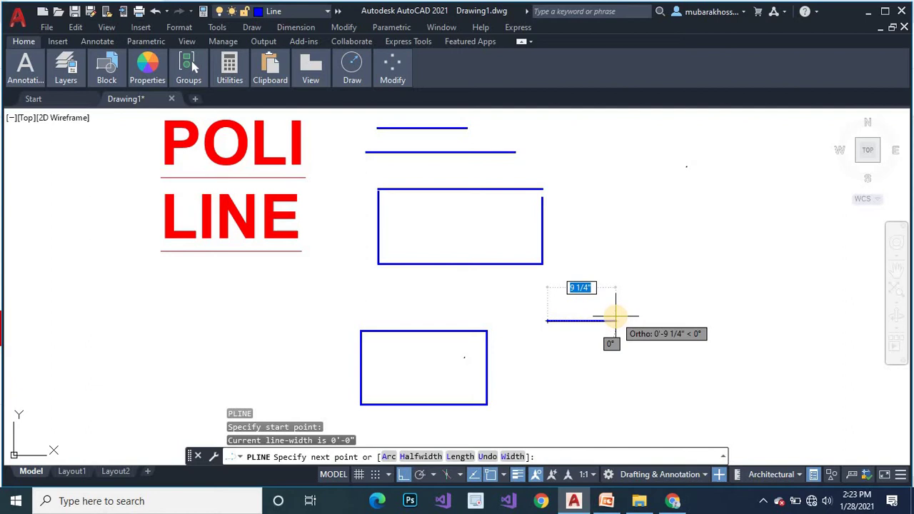
{"action": "type", "text": "1"}
{"action": "key", "text": "BackSpace"}
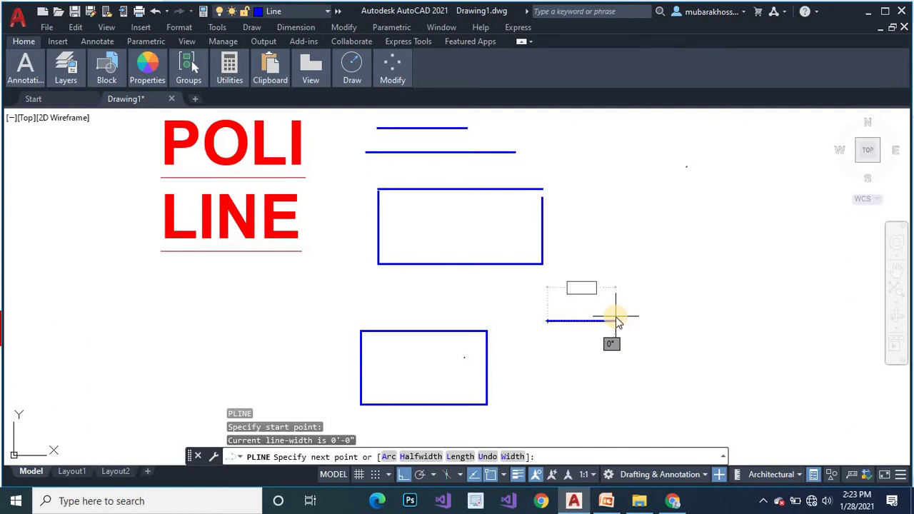
{"action": "type", "text": "0'-10"}
{"action": "key", "text": "Return"}
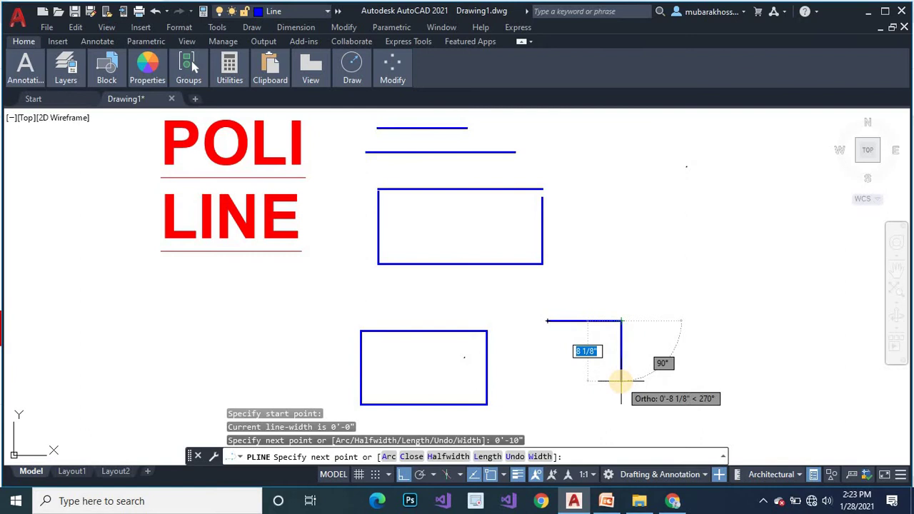
{"action": "type", "text": "0"}
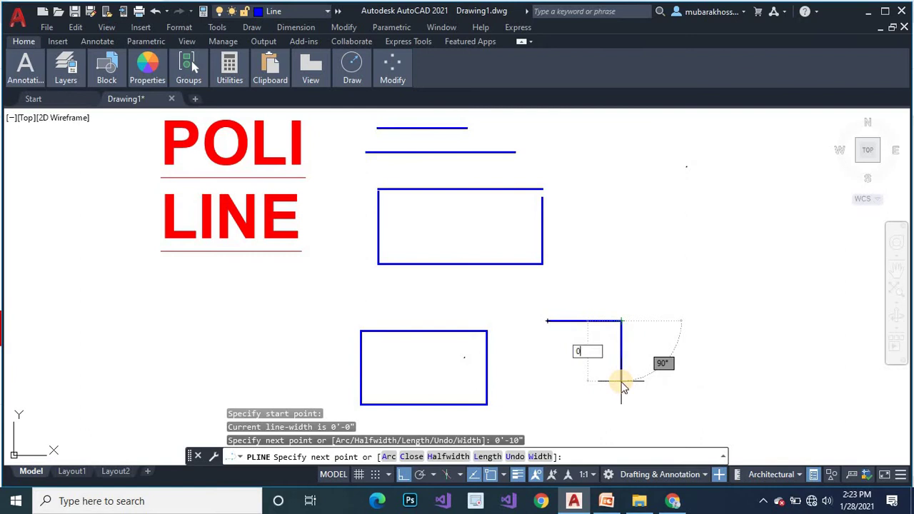
{"action": "type", "text": "'-10"}
{"action": "key", "text": "Return"}
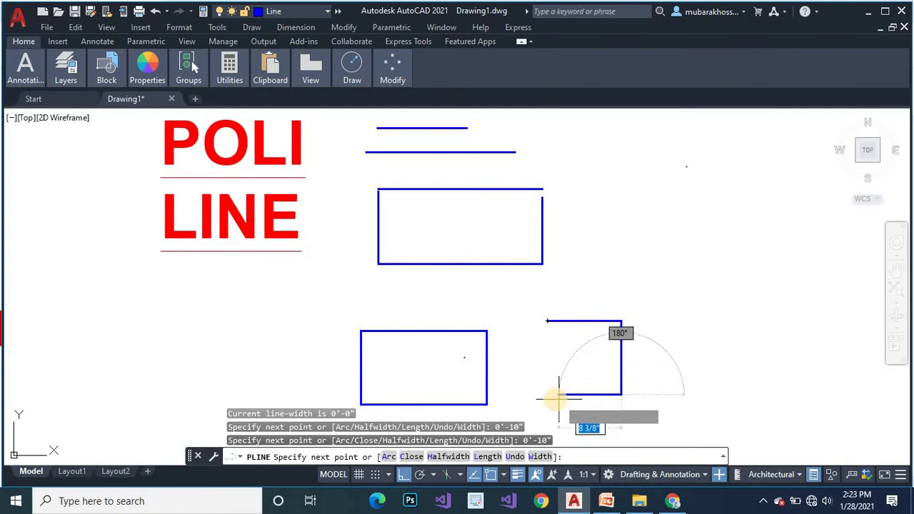
Complete the square with a 0'-10" segment to the left and a 0'-10" segment up to its start point, and end the polyline.
{"action": "type", "text": "0"}
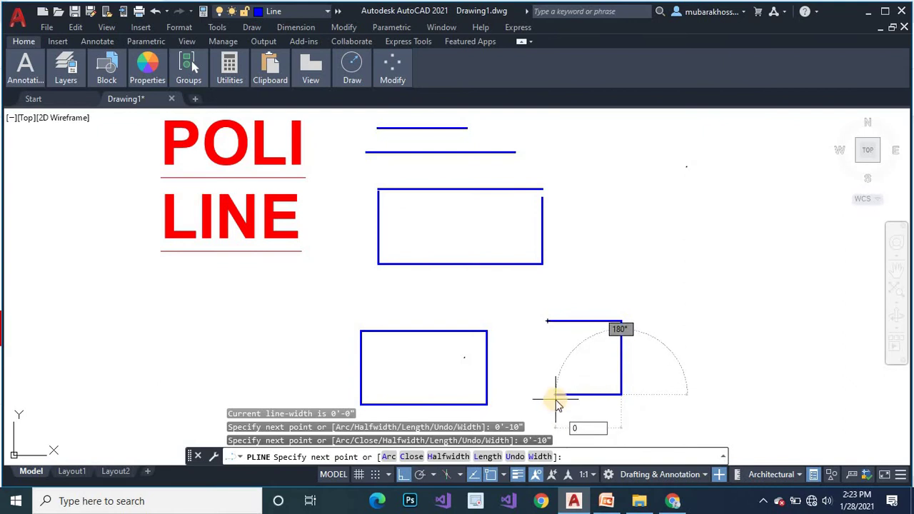
{"action": "type", "text": "'-10\""}
{"action": "key", "text": "Return"}
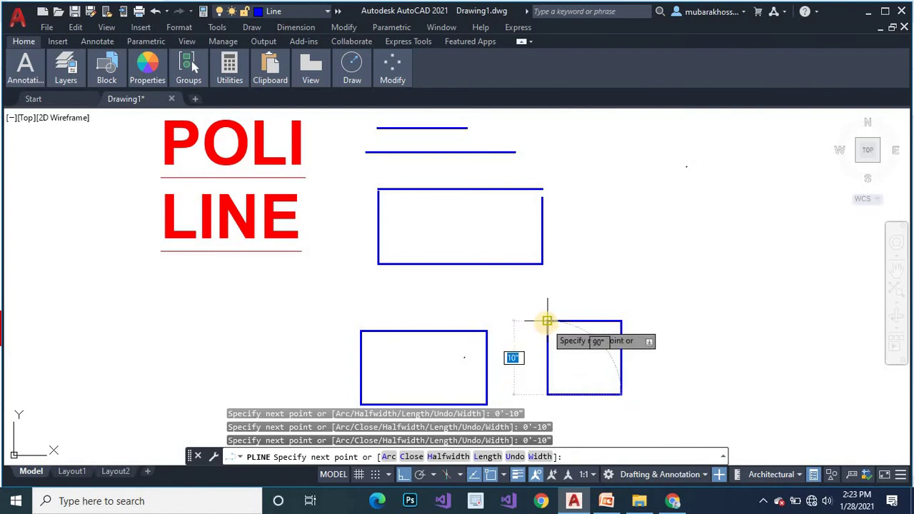
{"action": "type", "text": "0"}
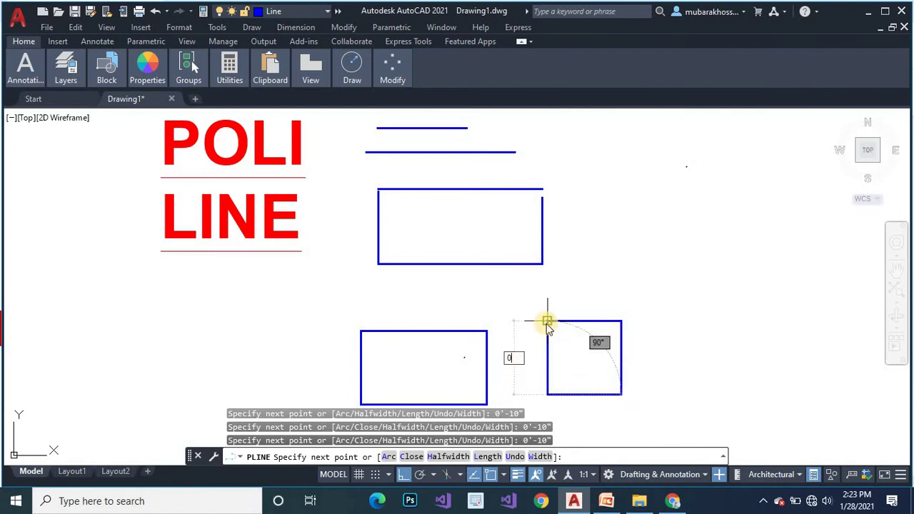
{"action": "type", "text": "'-10\""}
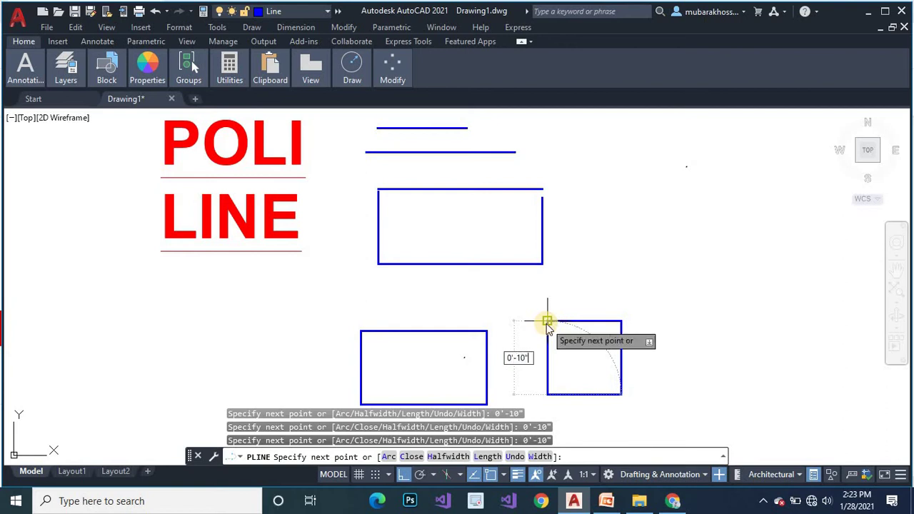
{"action": "key", "text": "Return"}
{"action": "key", "text": "Return"}
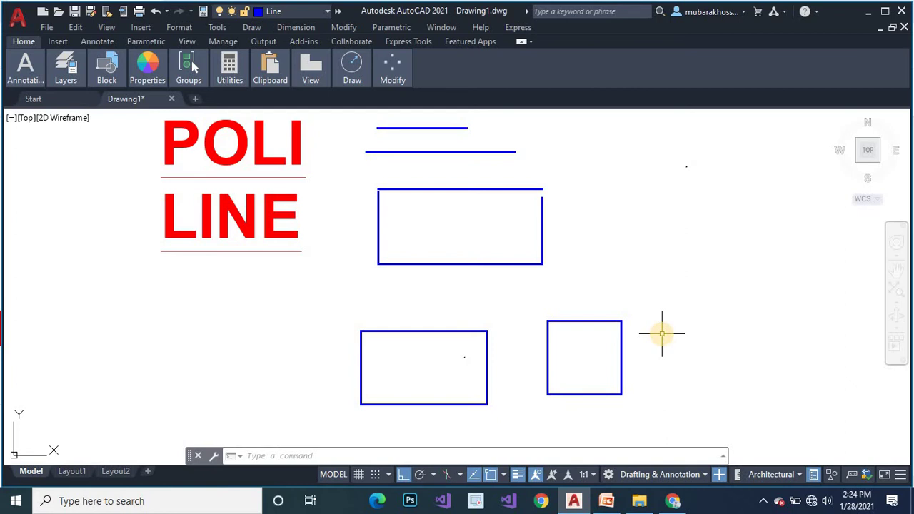
Start a third polyline right of the square with a 1'-0" segment to the right and a 0'-5" segment downward.
{"action": "type", "text": "pl"}
{"action": "key", "text": "Return"}
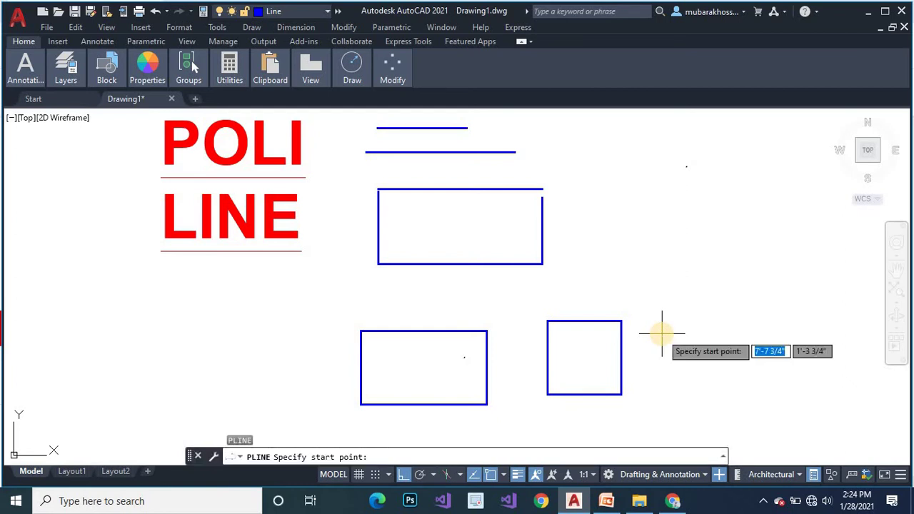
{"action": "left_click", "coordinate": [663, 333]}
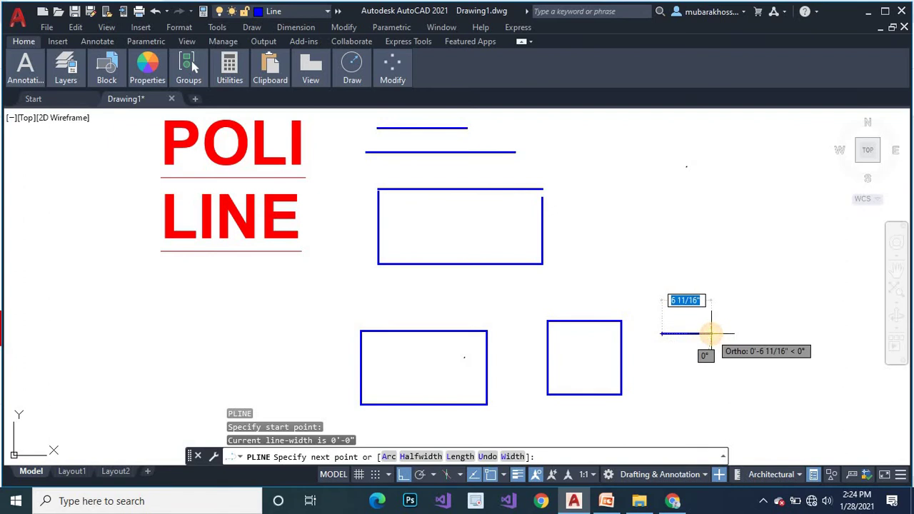
{"action": "type", "text": "1"}
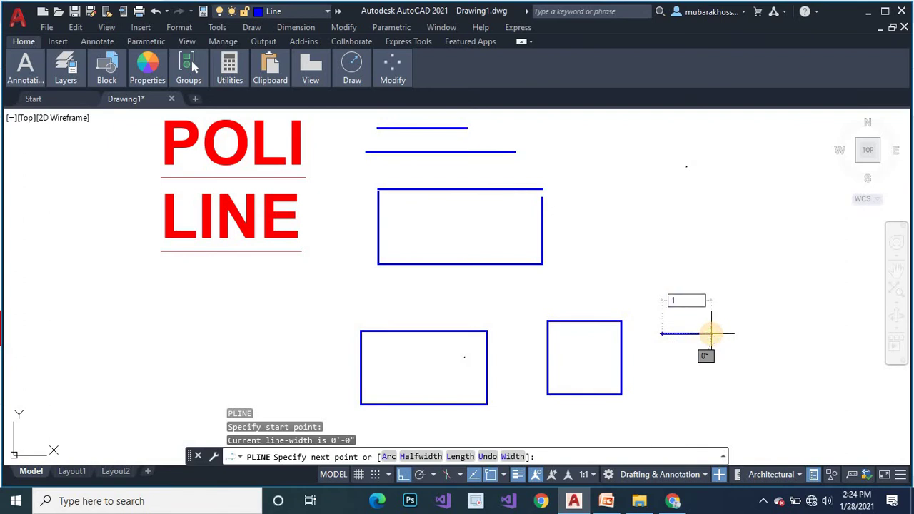
{"action": "type", "text": "'-0\""}
{"action": "key", "text": "Return"}
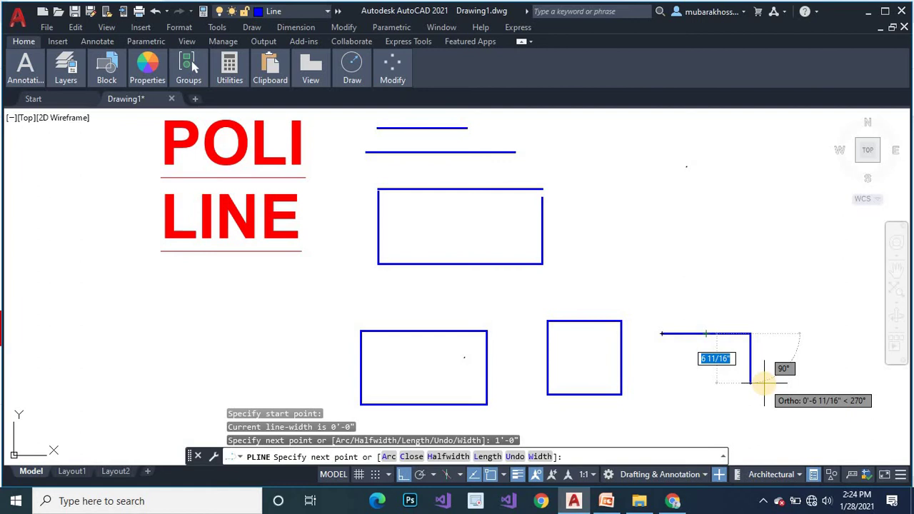
{"action": "type", "text": "0'"}
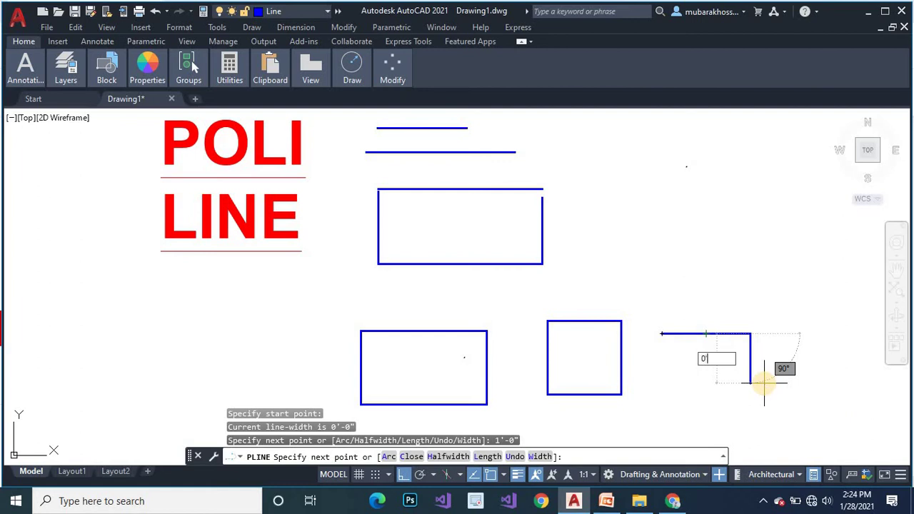
{"action": "type", "text": "-5\""}
{"action": "key", "text": "Return"}
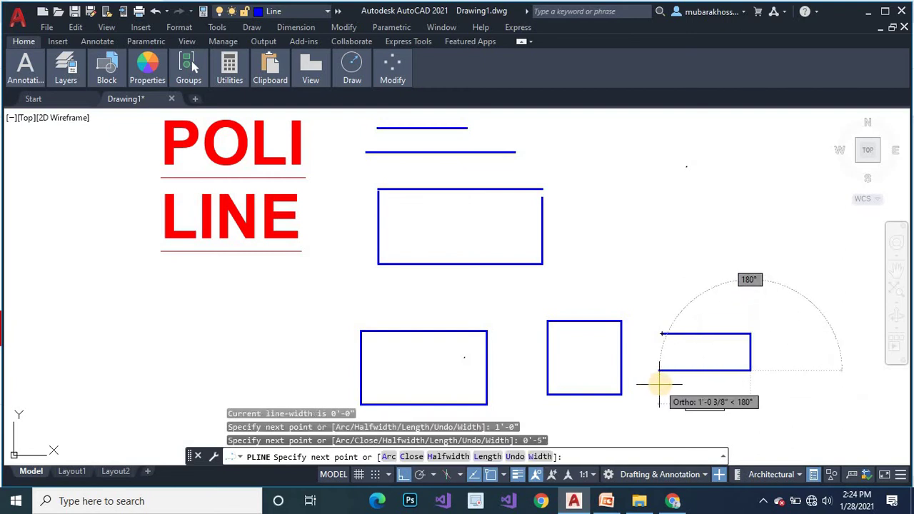
Add a 1'-0" segment back to the left as the third shape's lower edge, and end the polyline with its left side open.
{"action": "type", "text": "1"}
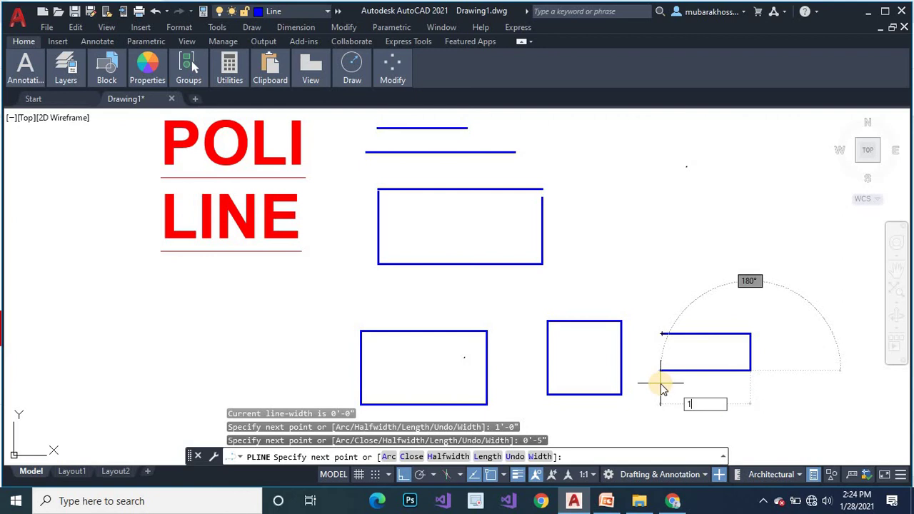
{"action": "type", "text": "'-0"}
{"action": "key", "text": "Return"}
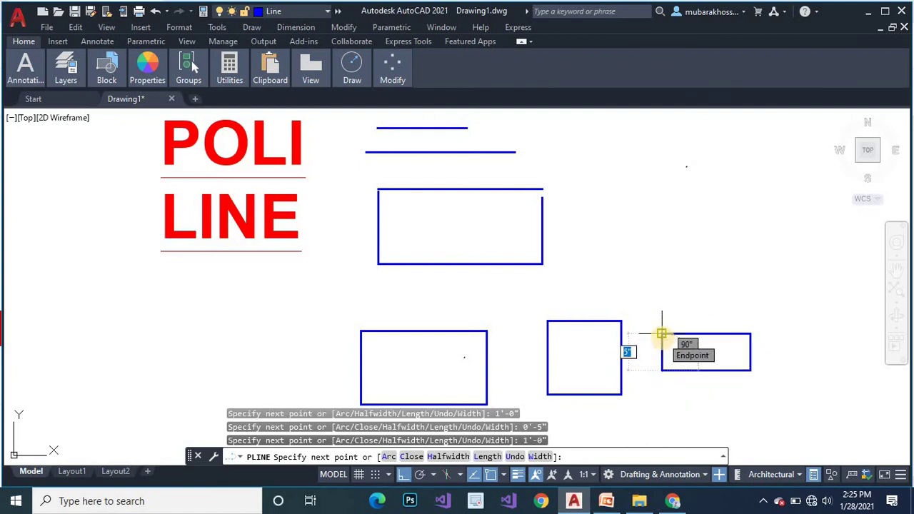
{"action": "left_click", "coordinate": [663, 334]}
{"action": "key", "text": "Return"}
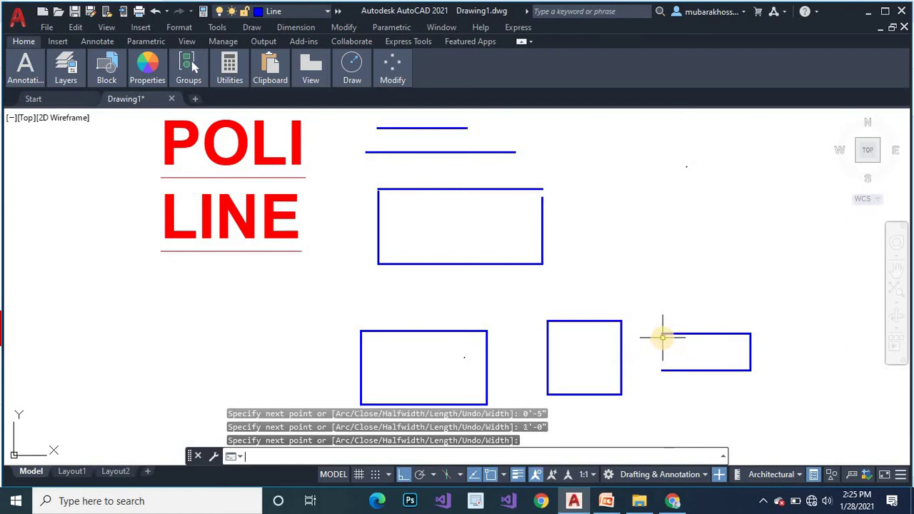
Undo the open-sided third polyline to the right of the square.
{"action": "key", "text": "ctrl+z"}
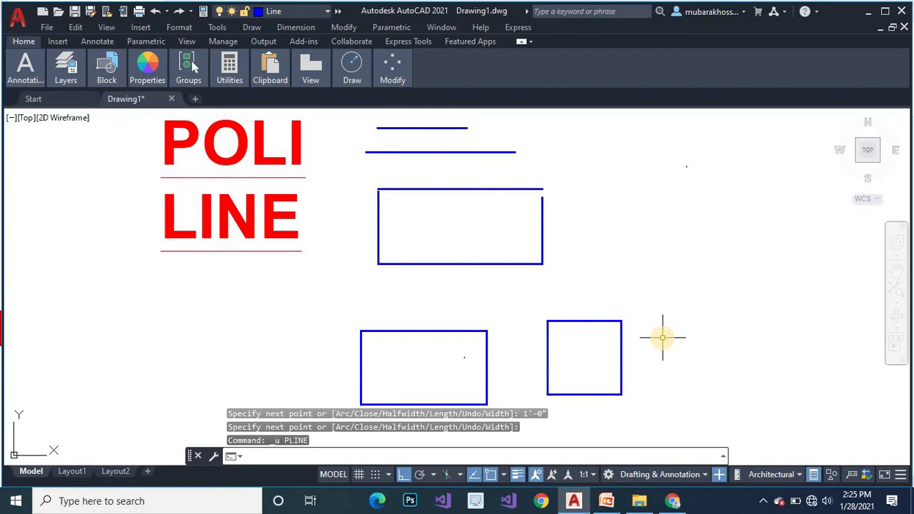
{"action": "type", "text": "pl"}
{"action": "key", "text": "Escape"}
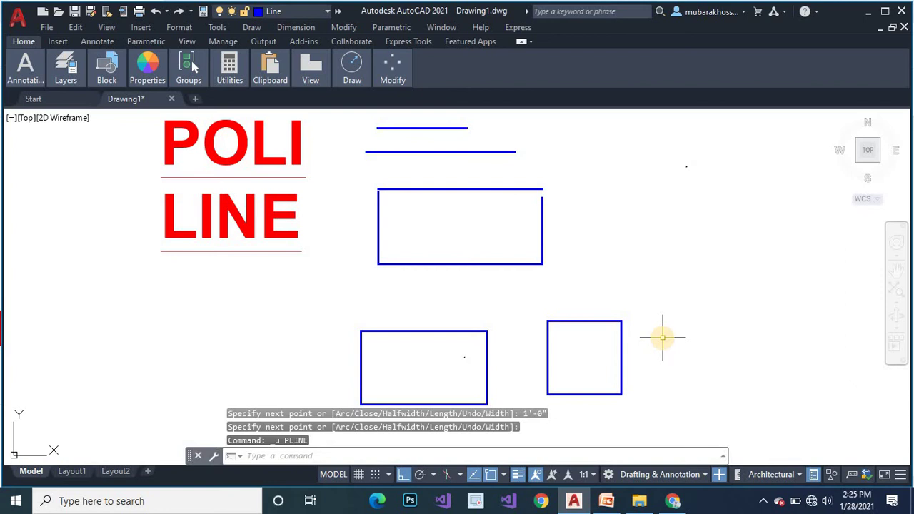
Start a new polyline right of the square with a 1'-0" segment to the right and a 0'-5" segment downward.
{"action": "key", "text": "Return"}
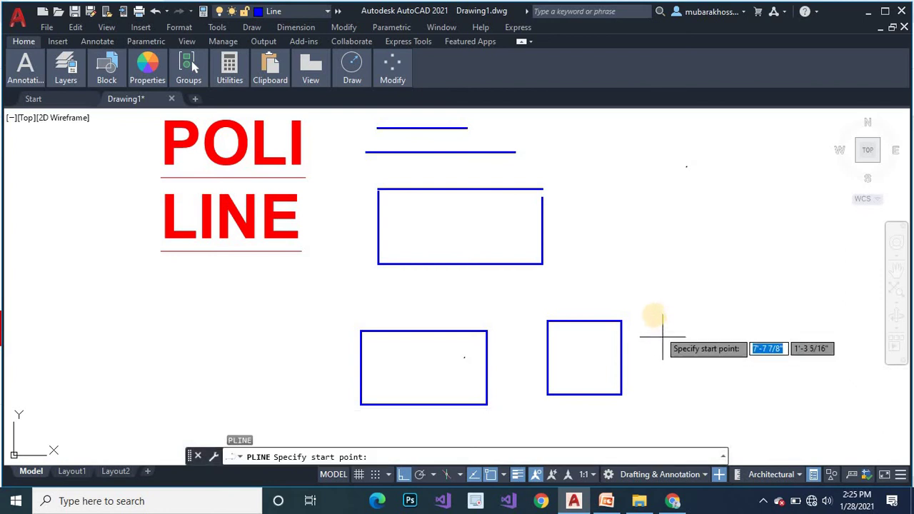
{"action": "left_click", "coordinate": [654, 312]}
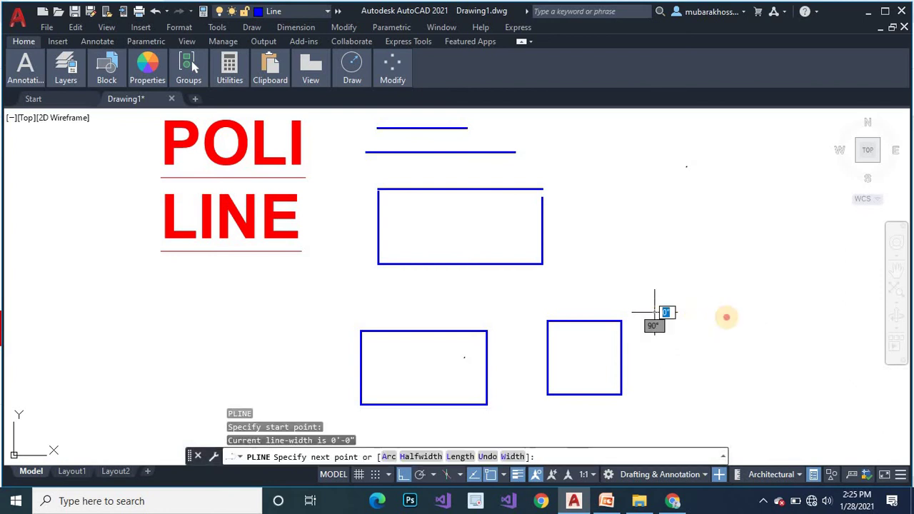
{"action": "type", "text": "1'"}
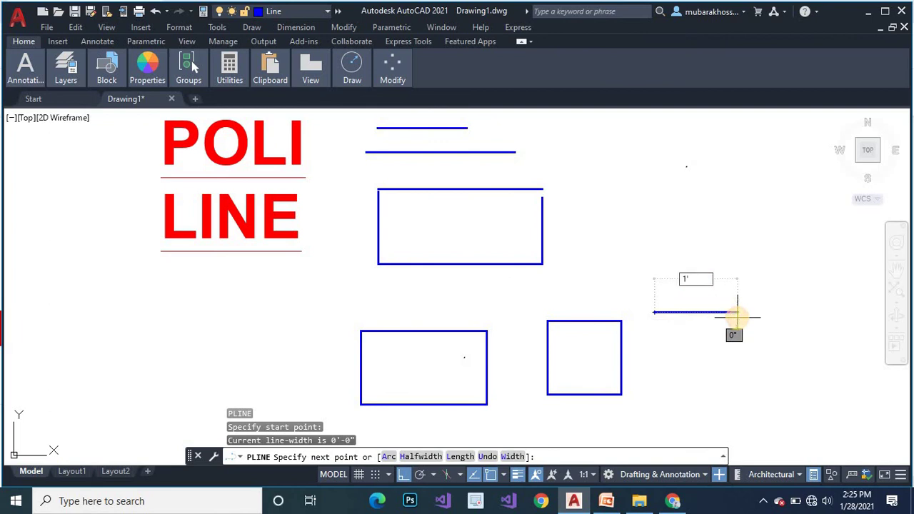
{"action": "type", "text": "-0"}
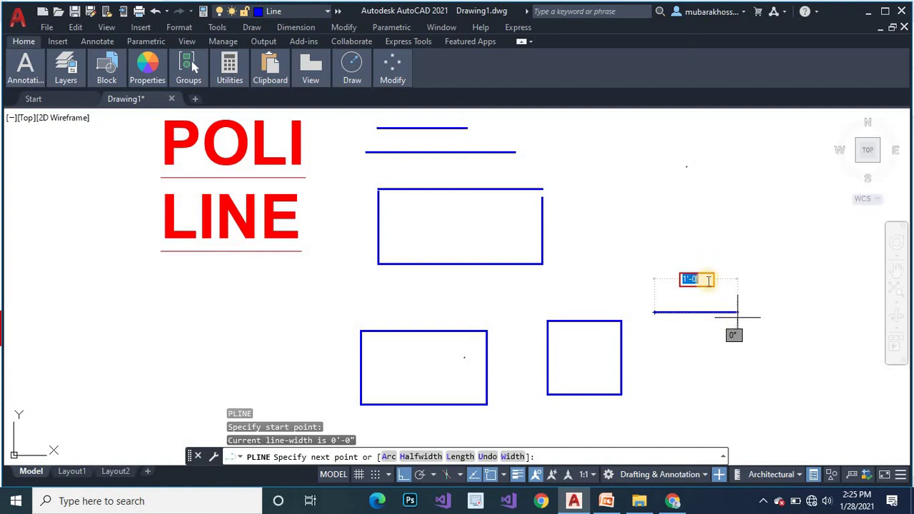
{"action": "left_click", "coordinate": [708, 281]}
{"action": "type", "text": "\""}
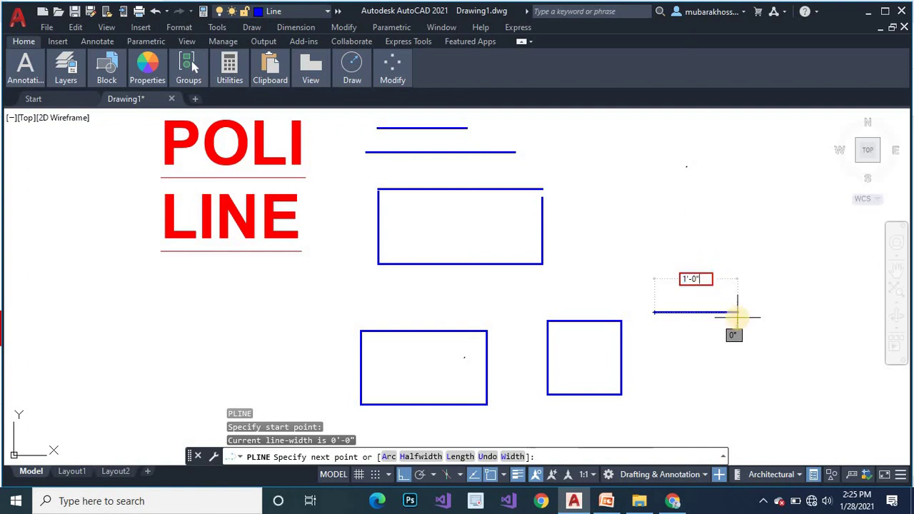
{"action": "key", "text": "Return"}
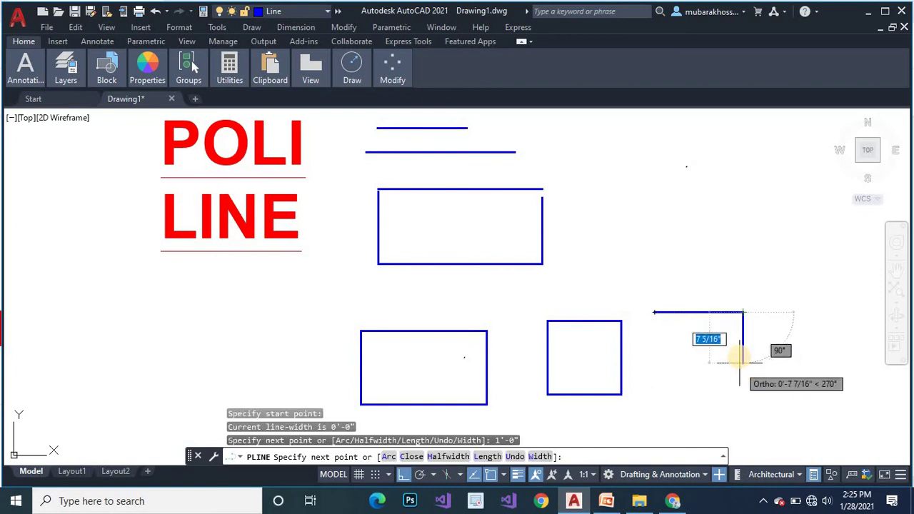
{"action": "type", "text": "0"}
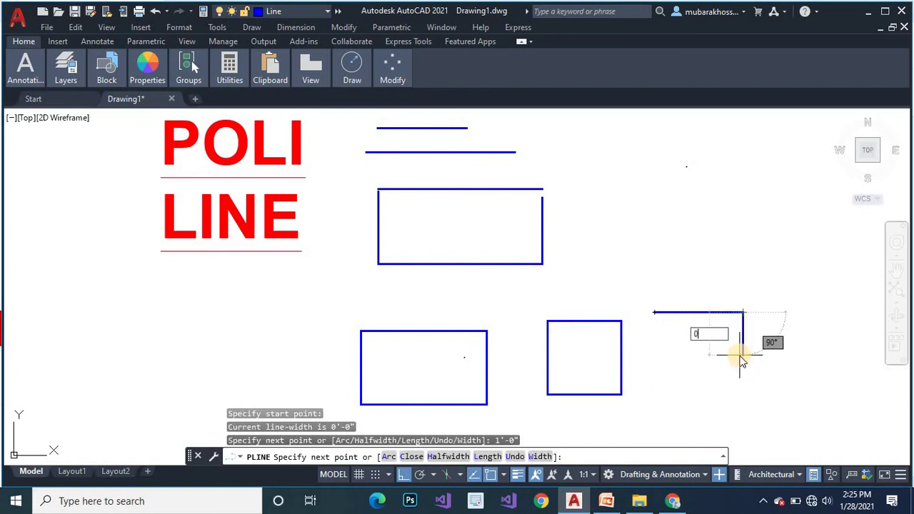
{"action": "type", "text": "'-5\""}
{"action": "key", "text": "Return"}
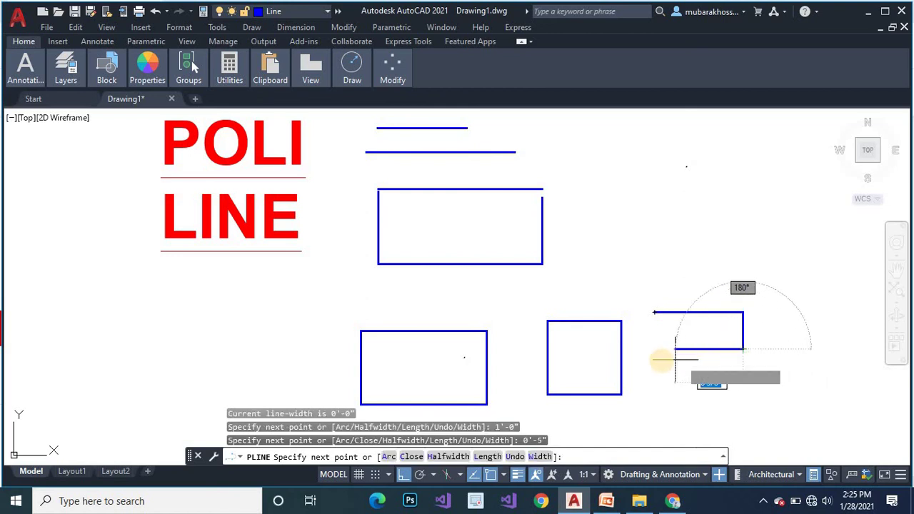
Complete the small rectangle with a 1'-0" segment to the left and a 0'-5" segment up to its start point, and end the polyline.
{"action": "type", "text": "1"}
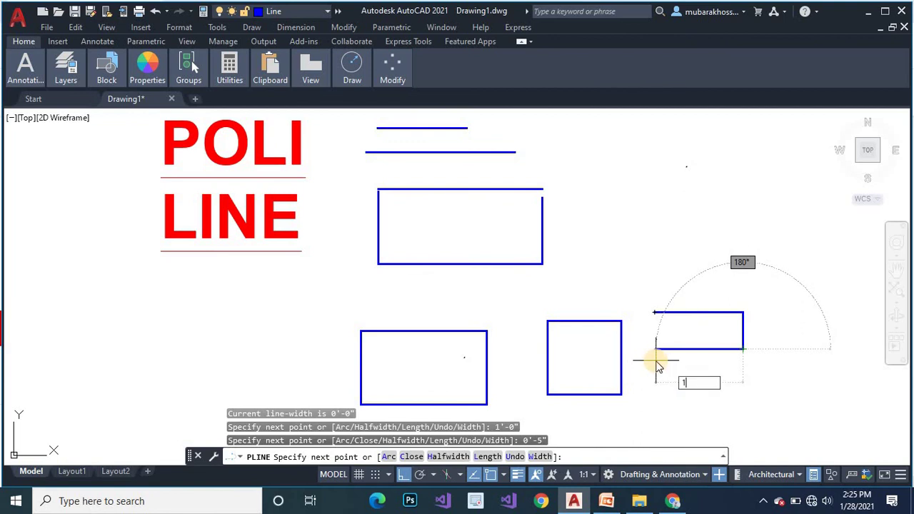
{"action": "type", "text": "'-0\""}
{"action": "key", "text": "Return"}
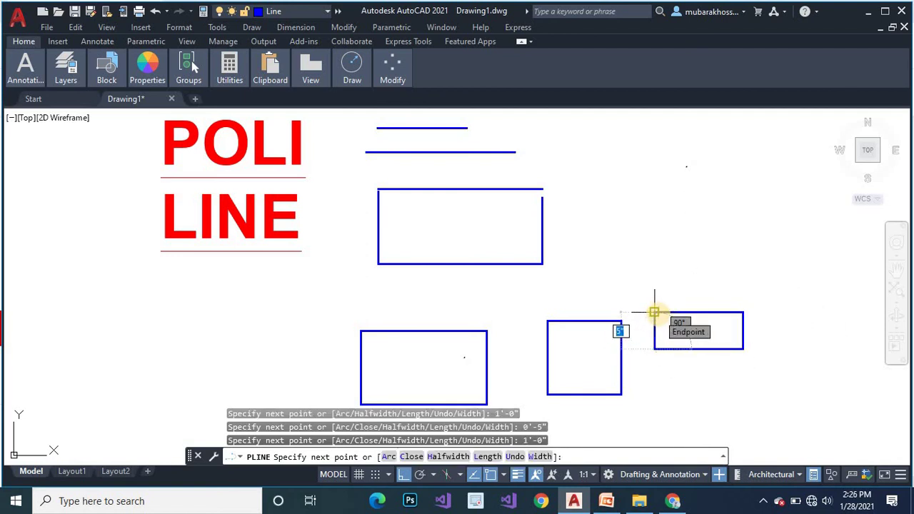
{"action": "type", "text": "0'-"}
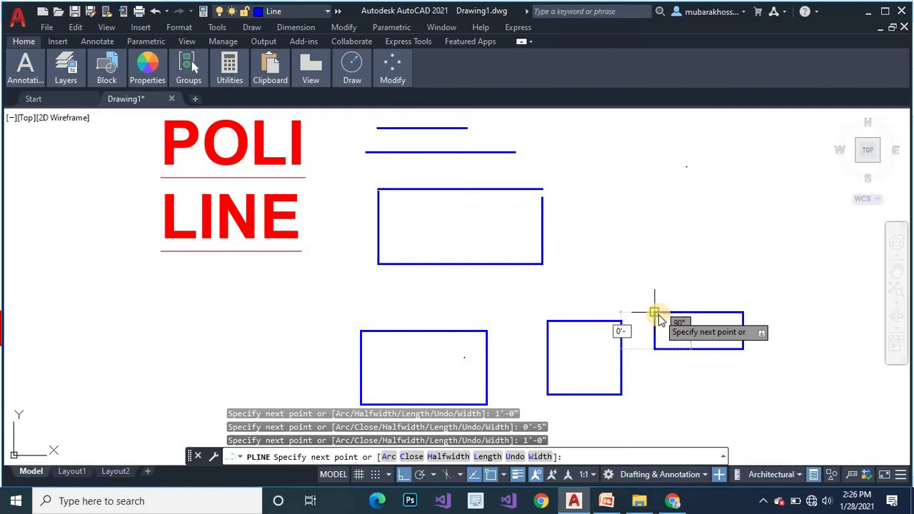
{"action": "type", "text": "5"}
{"action": "key", "text": "Return"}
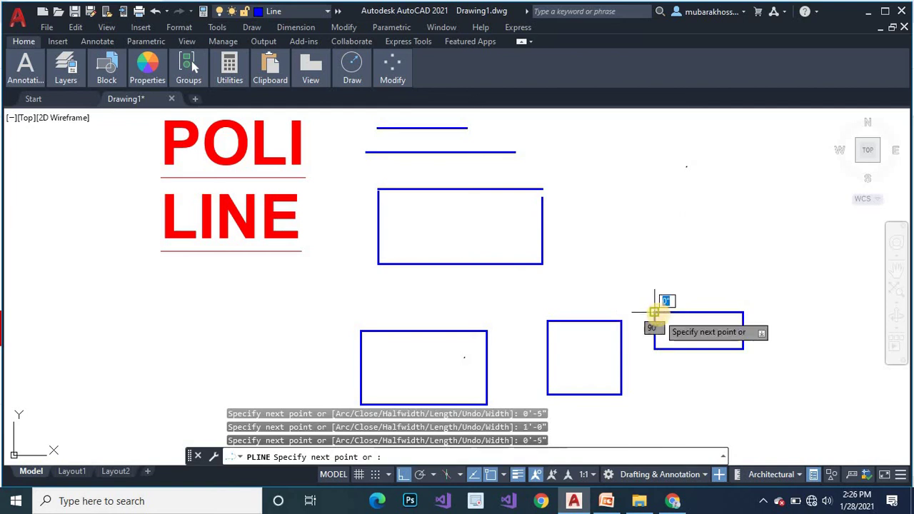
{"action": "key", "text": "Return"}
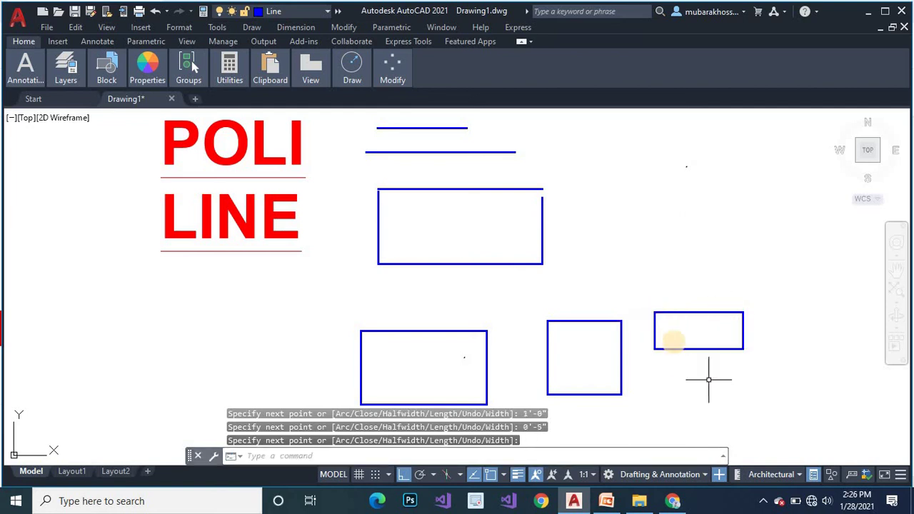